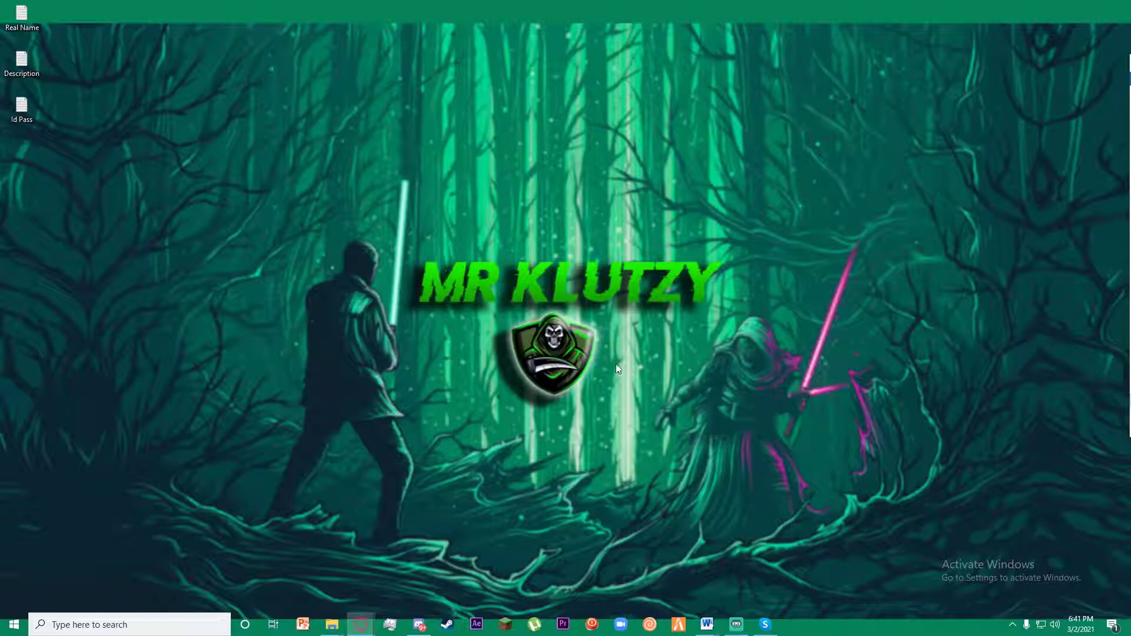
- Restore the Skype window from the taskbar and move it into place on the desktop
left_click(765, 624)
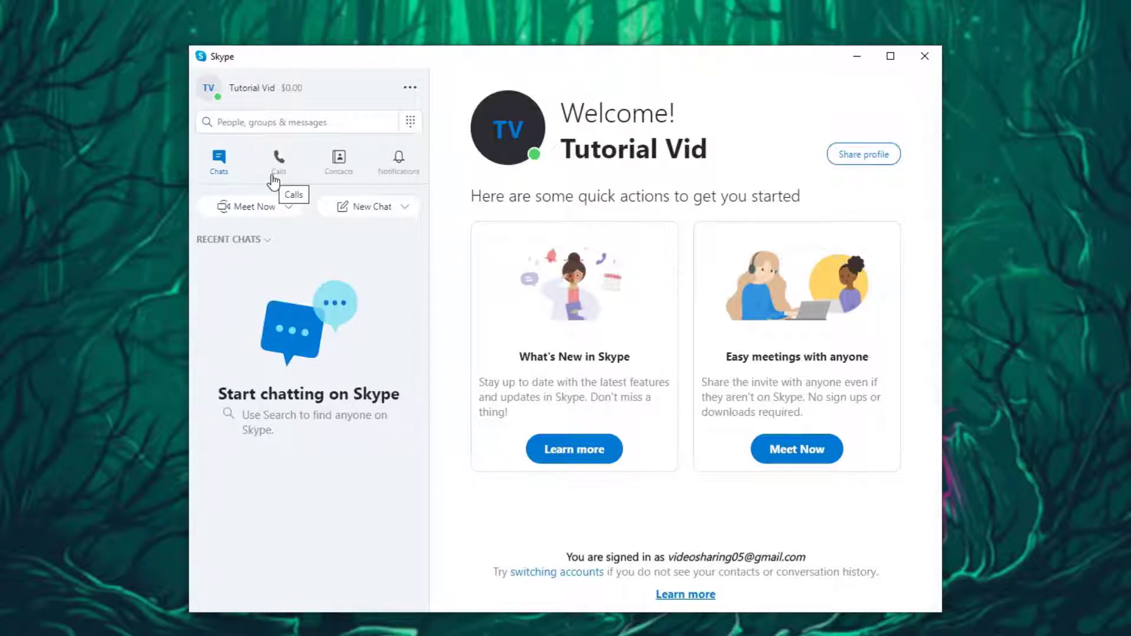
left_click_drag(521, 62, 571, 57)
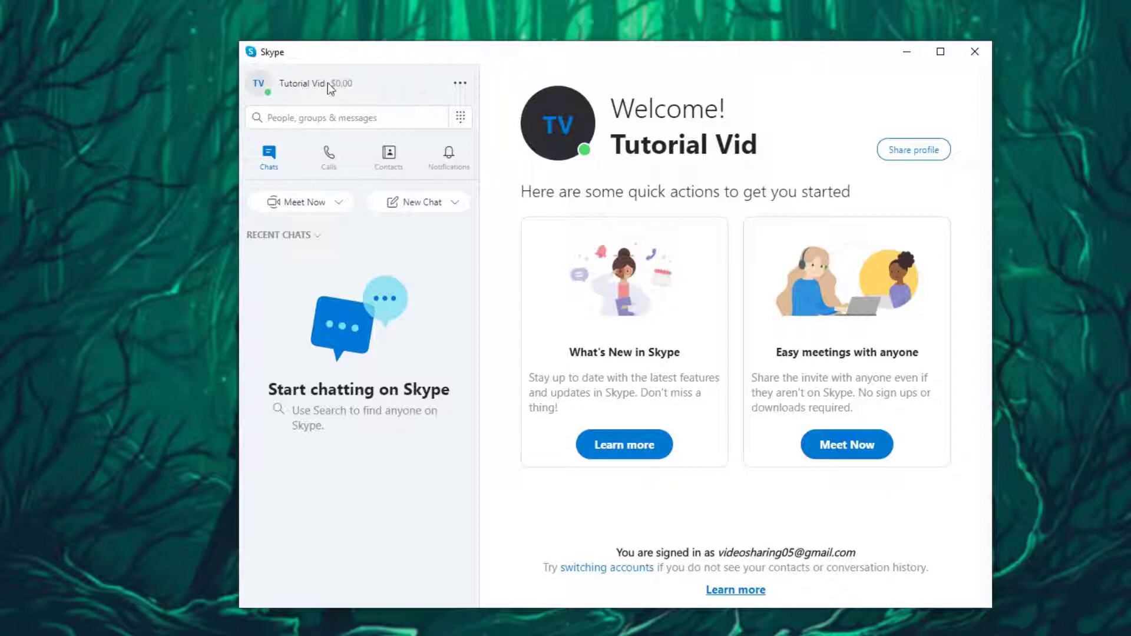
- Open Settings from the '...' More menu beside the profile name, then reposition the Settings window
left_click(460, 88)
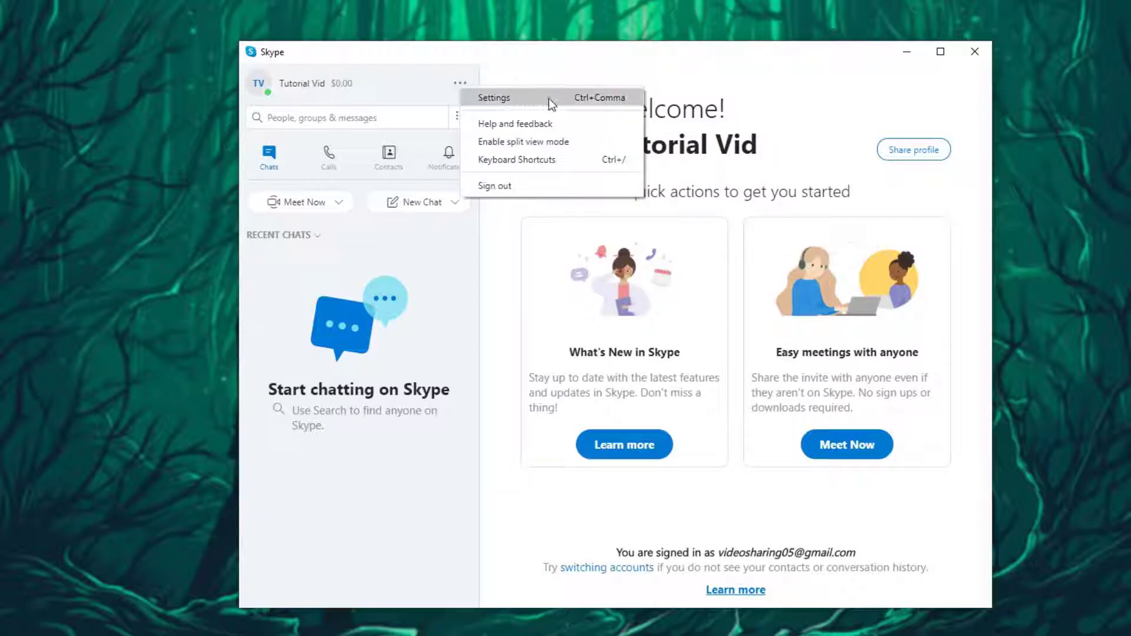
left_click(639, 38)
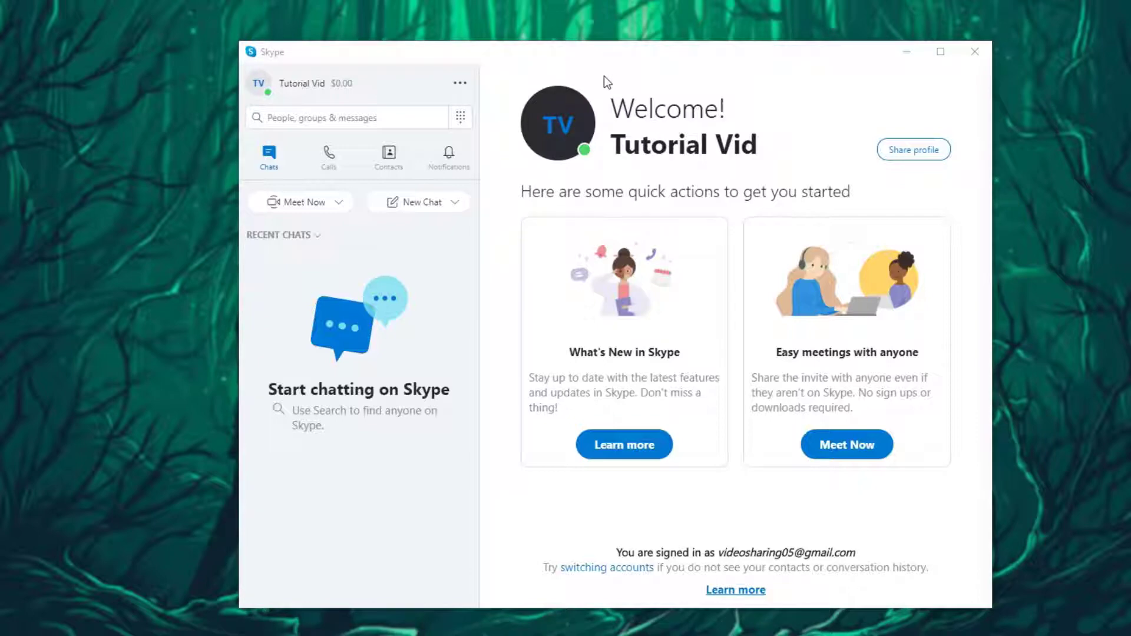
left_click(460, 83)
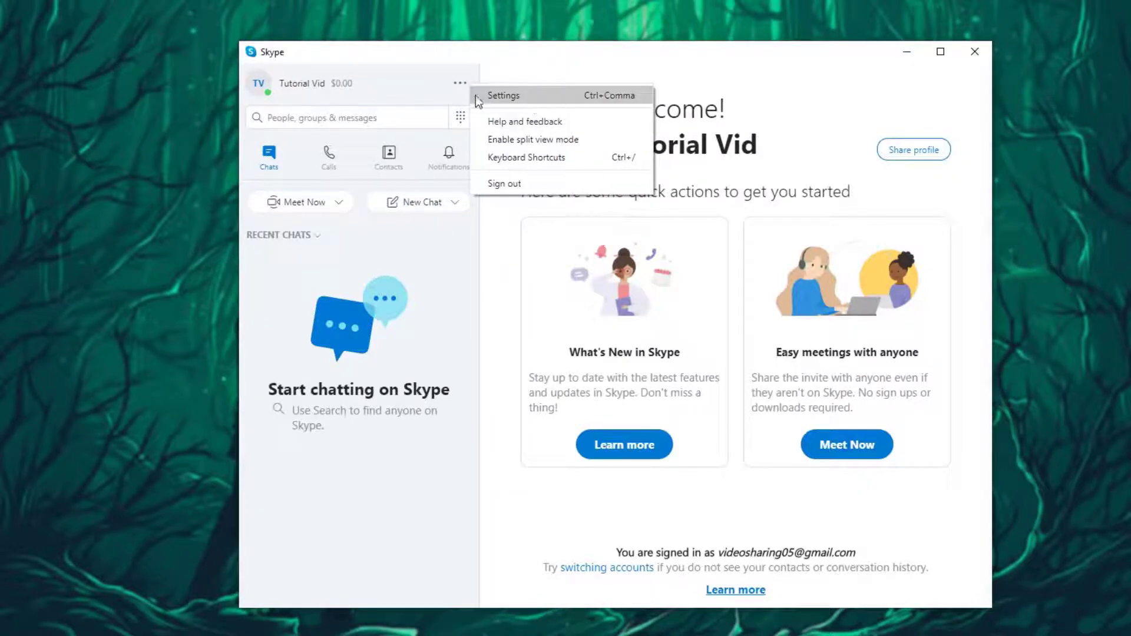
left_click(517, 97)
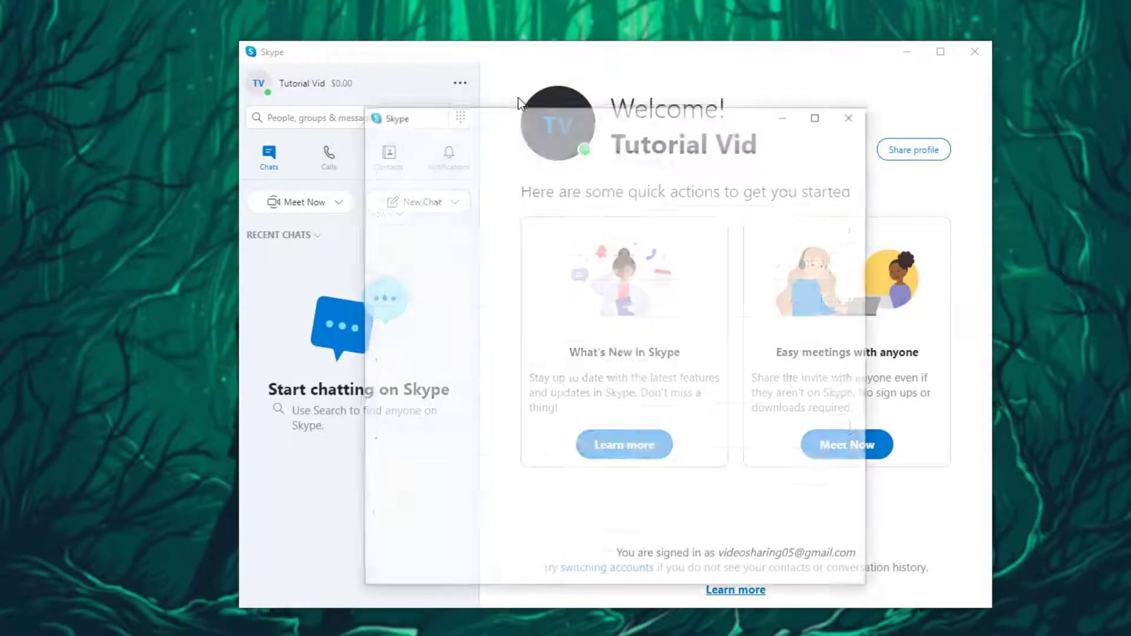
left_click_drag(628, 120, 611, 63)
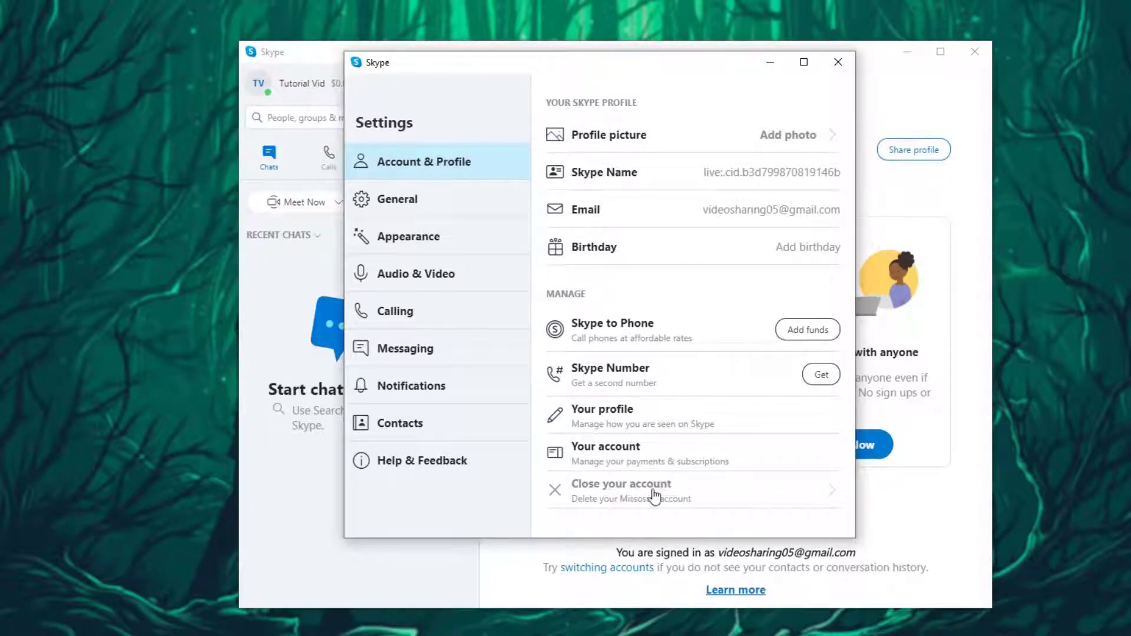
- Choose Close your account, then sign in with the account's e-mail address and password
left_click(703, 500)
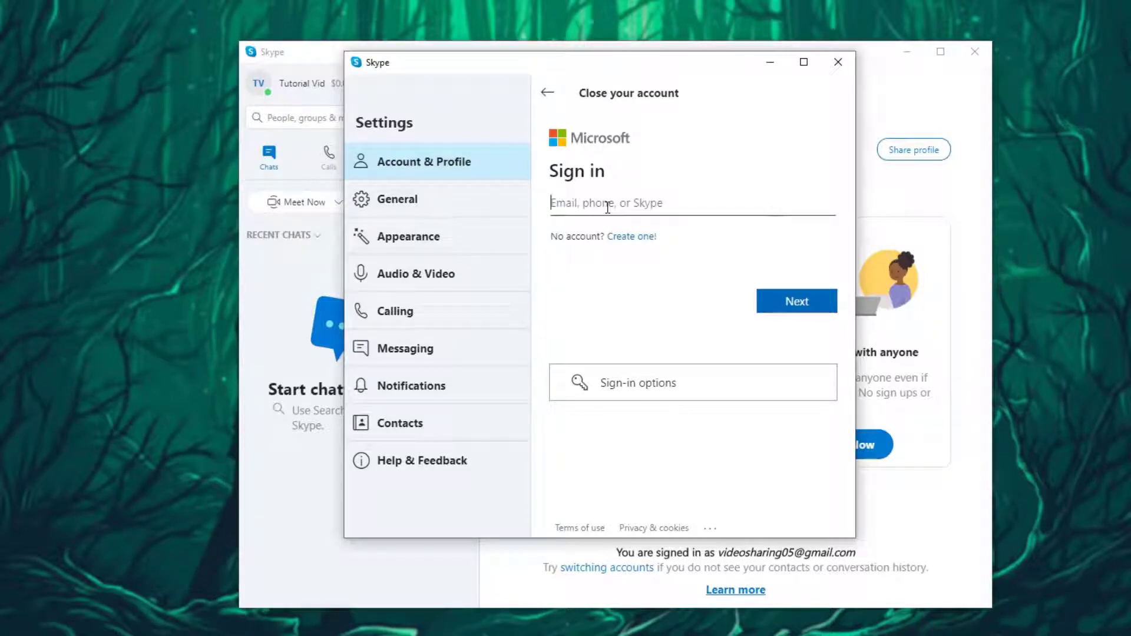
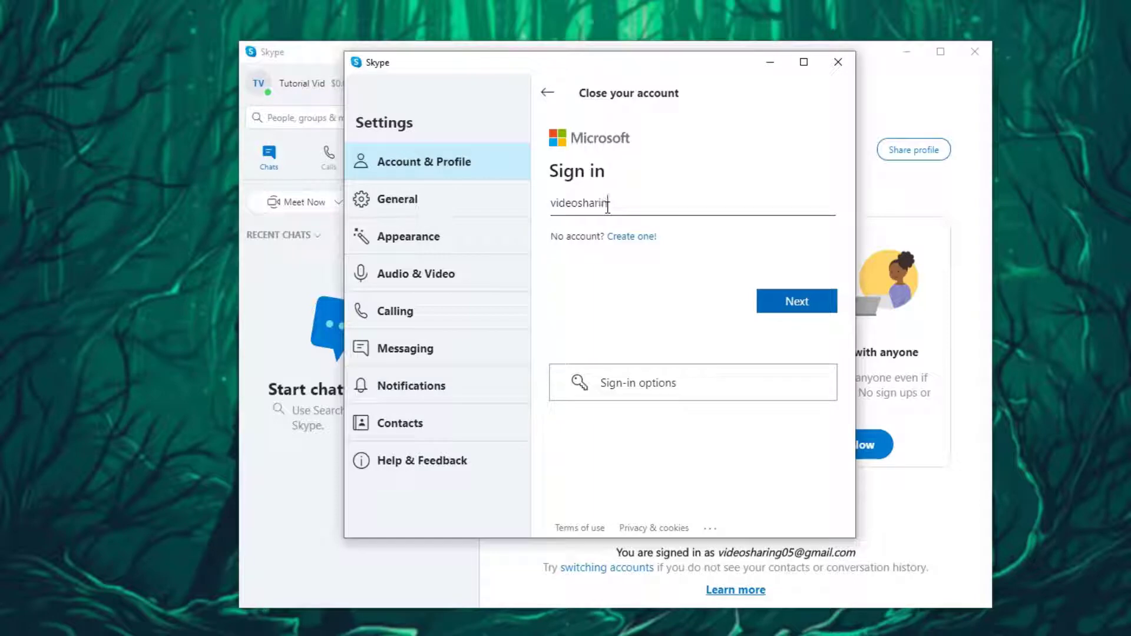
left_click(786, 307)
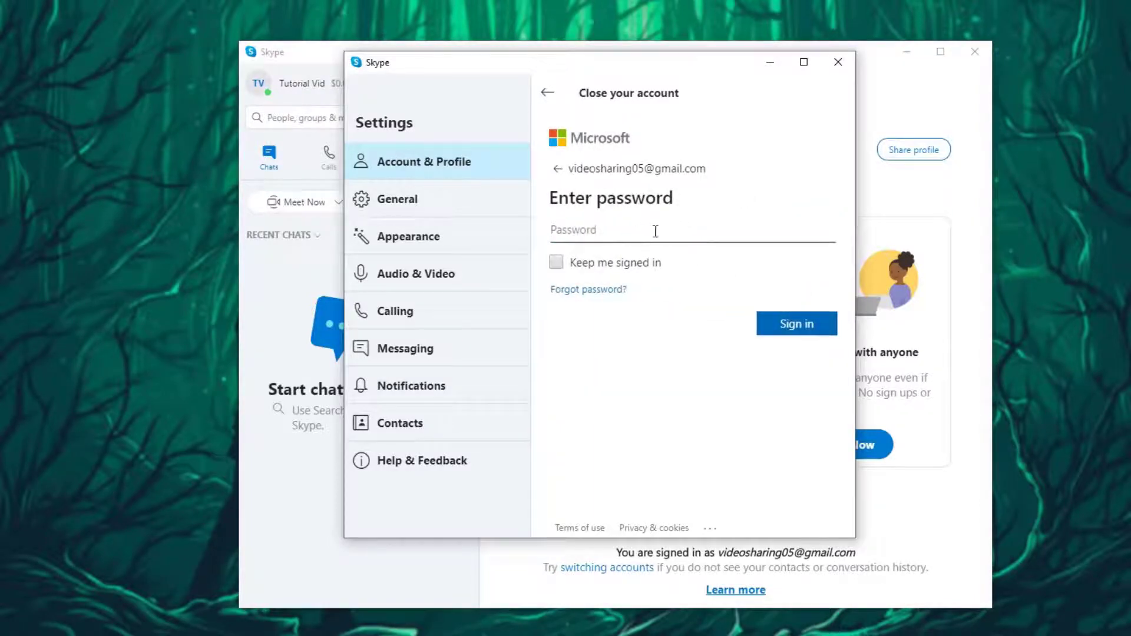
type("************")
left_click(790, 332)
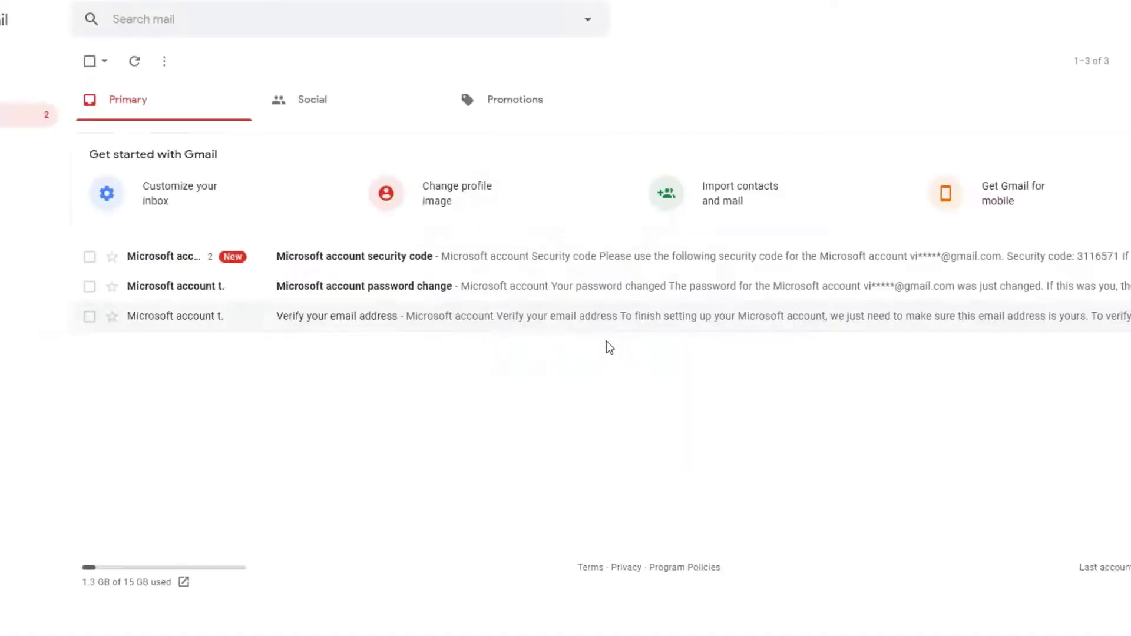
- Open the Microsoft account security code e-mail in Gmail and highlight the code
left_click(199, 265)
left_click_drag(231, 364, 193, 366)
key("ctrl+c")
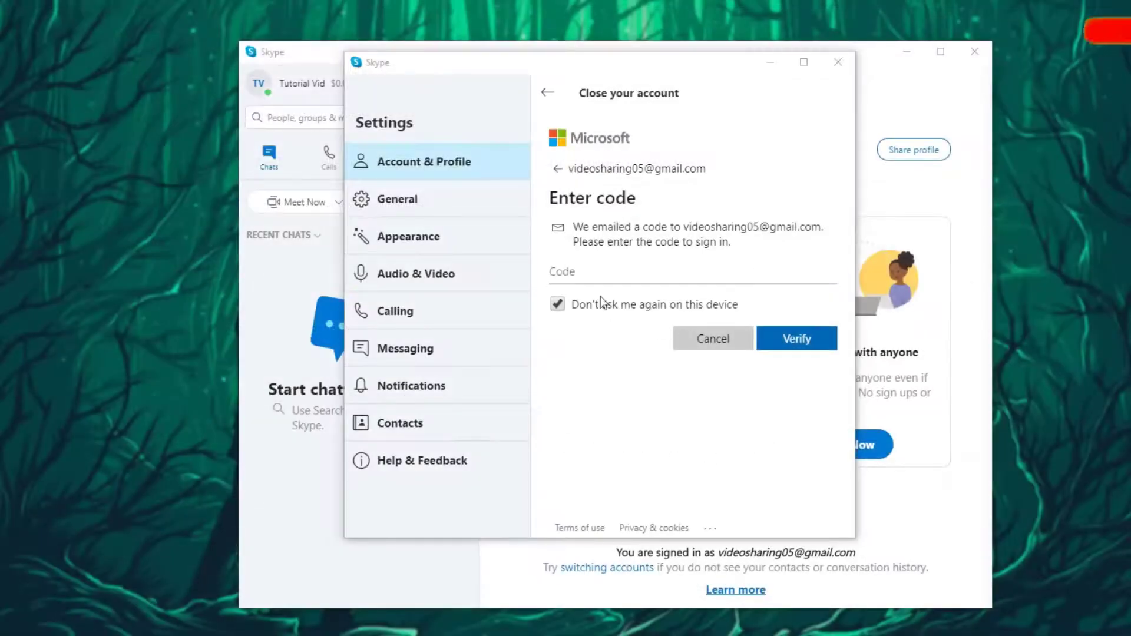
- Paste the copied security code into the Code field and verify it
left_click(595, 289)
key("ctrl+v")
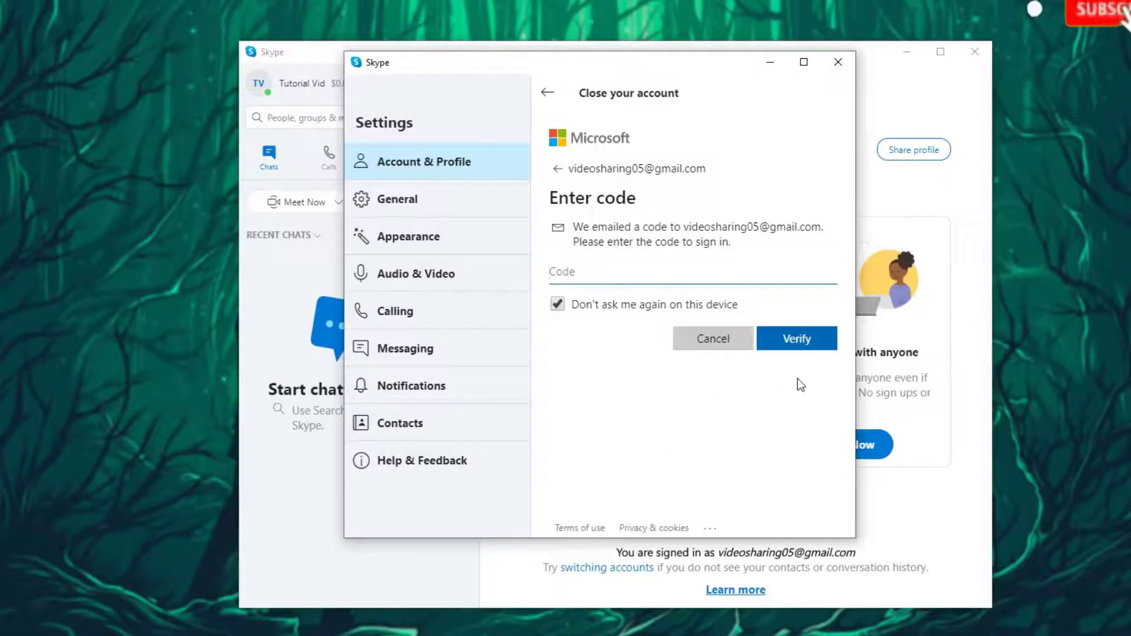
left_click(799, 348)
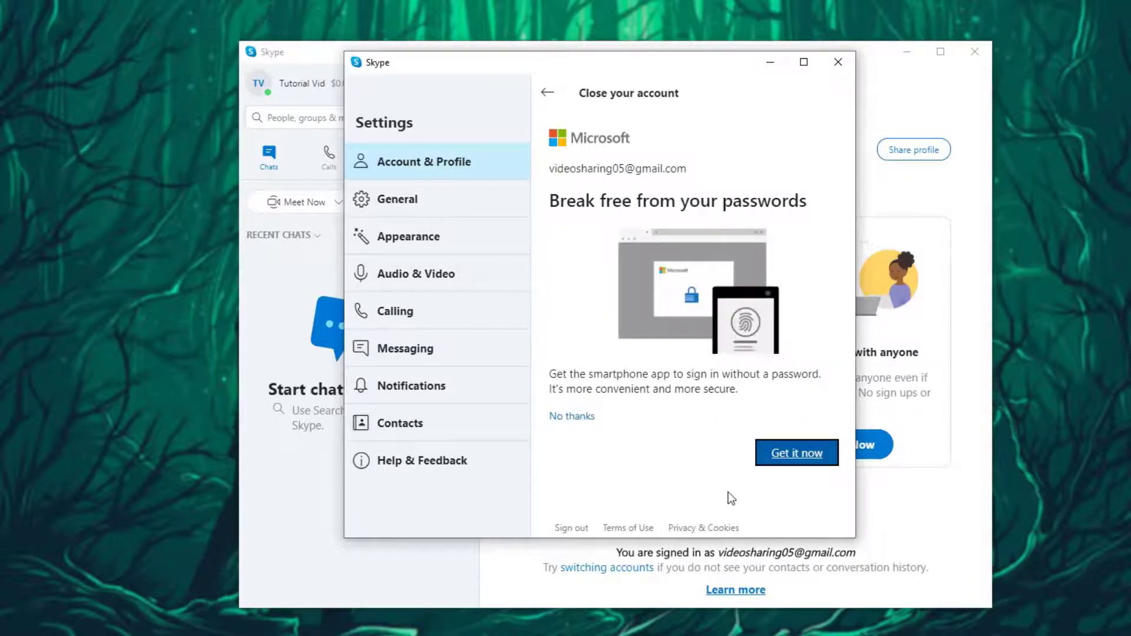
- Decline the passwordless sign-in app offer and scroll down the page
left_click(575, 418)
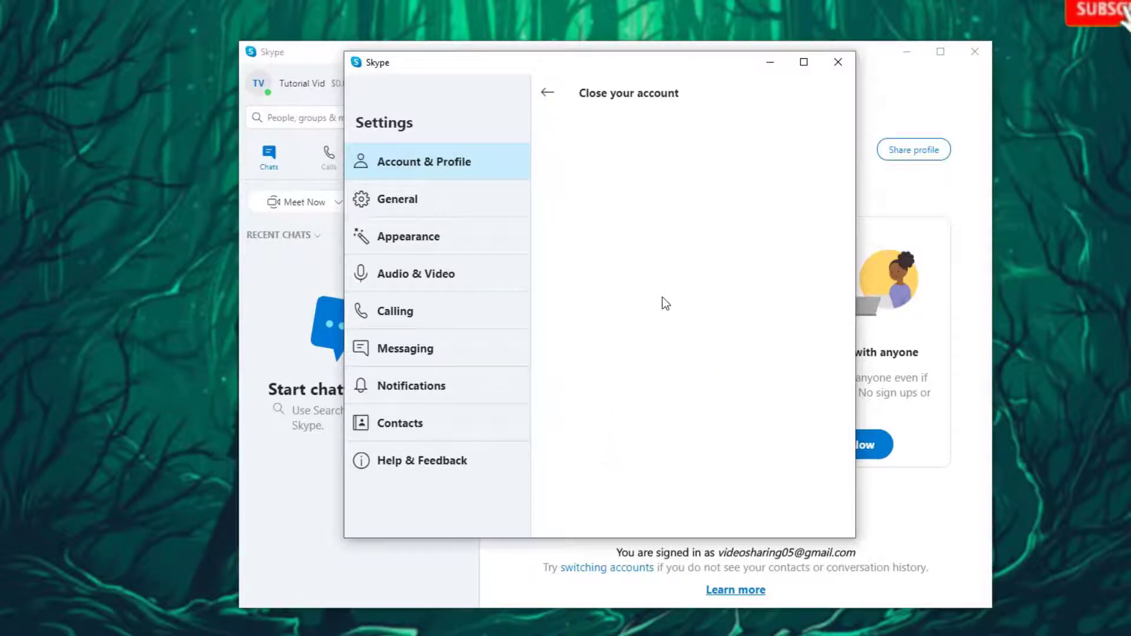
scroll(662, 385, "down", 10)
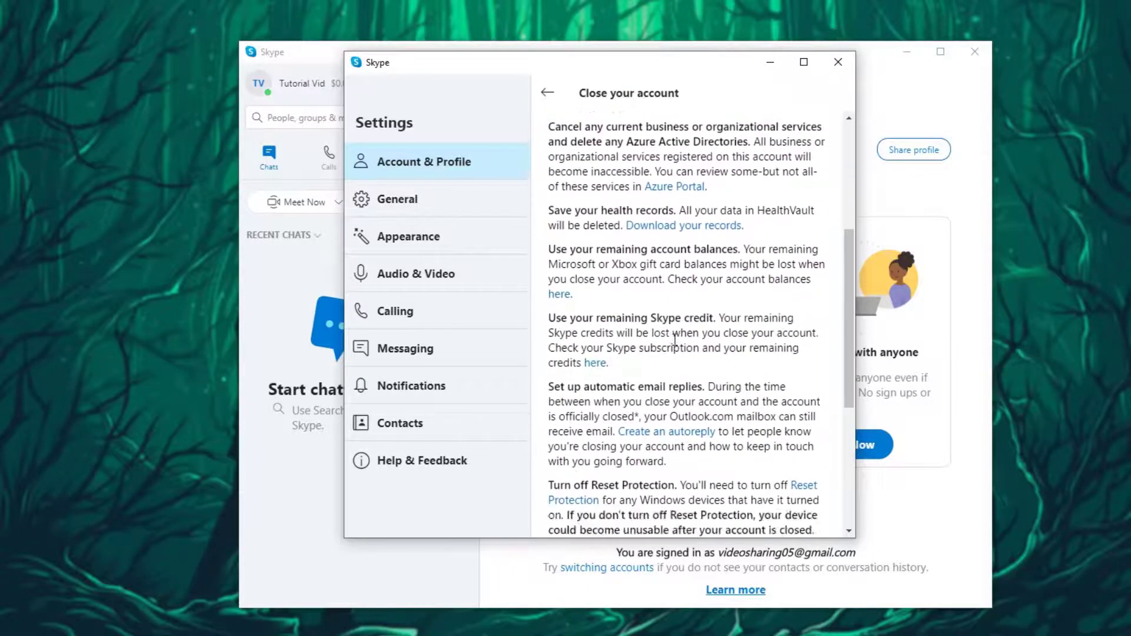
scroll(746, 386, "up", 10)
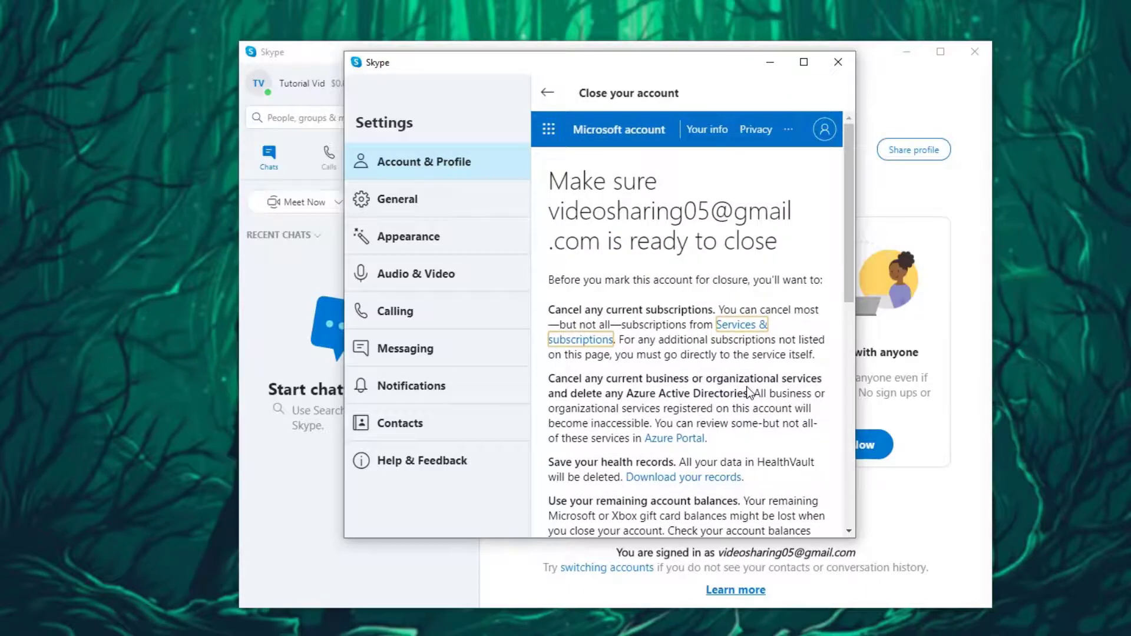
scroll(746, 387, "down", 4)
scroll(748, 387, "down", 5)
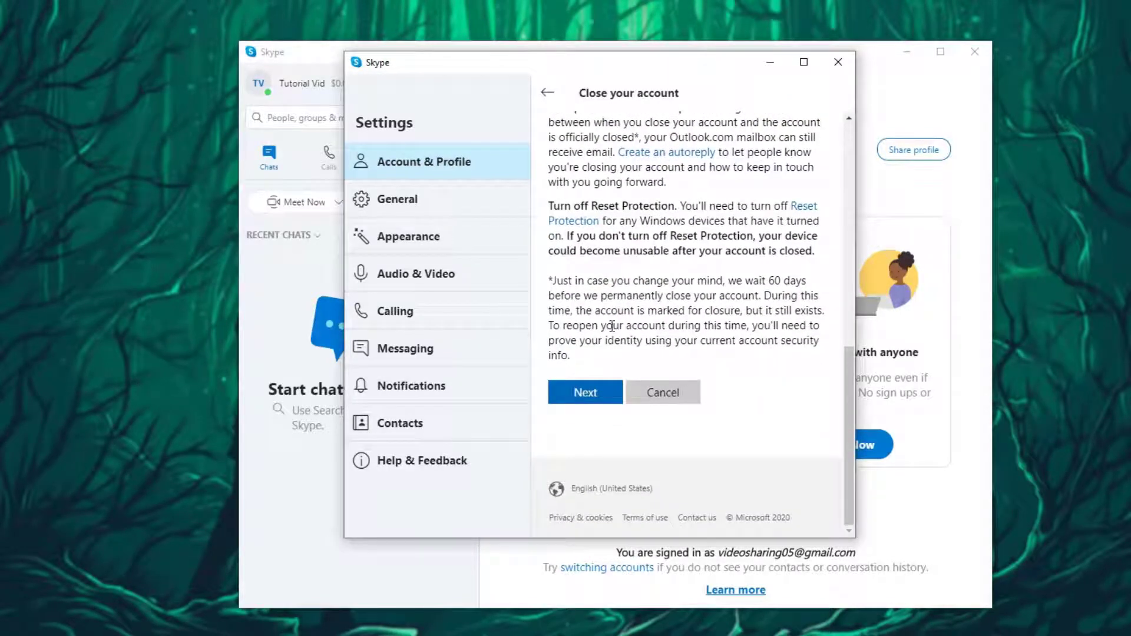
- Continue to the Mark for closure page and tick the 60-day recoverable period confirmation
left_click(580, 404)
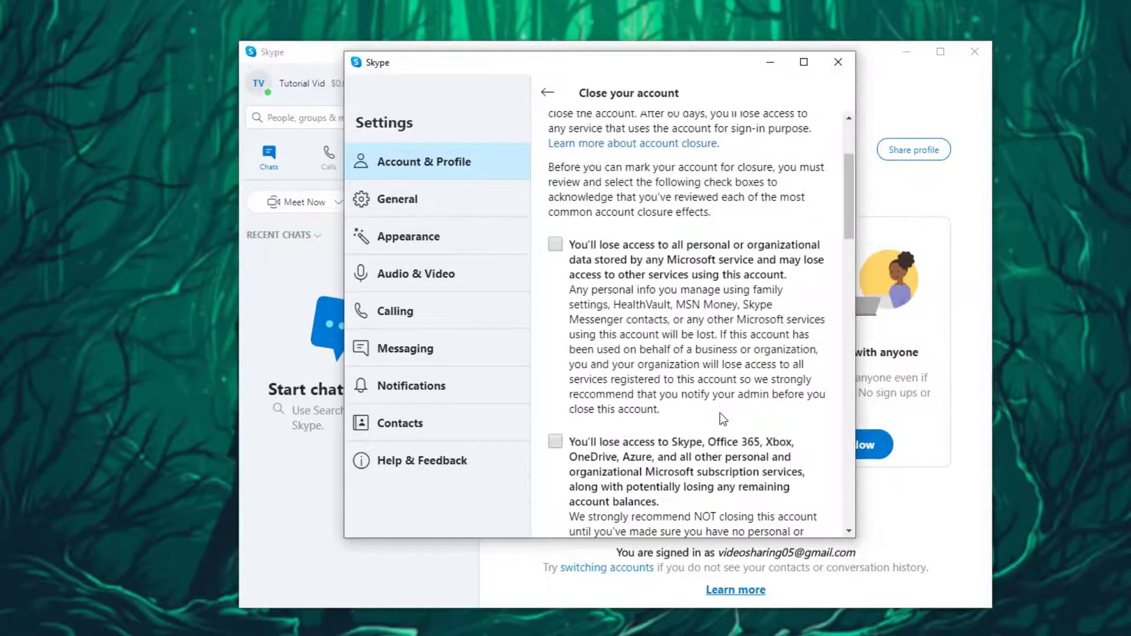
scroll(616, 313, "down", 5)
scroll(617, 312, "down", 7)
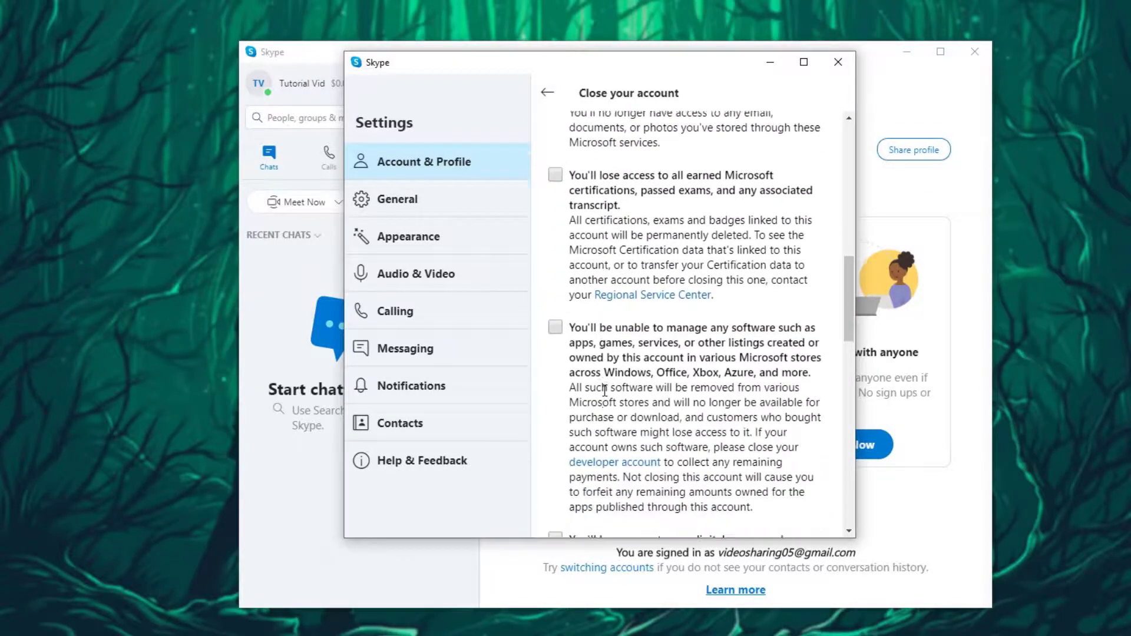
scroll(582, 414, "down", 5)
left_click(582, 414)
scroll(604, 424, "down", 5)
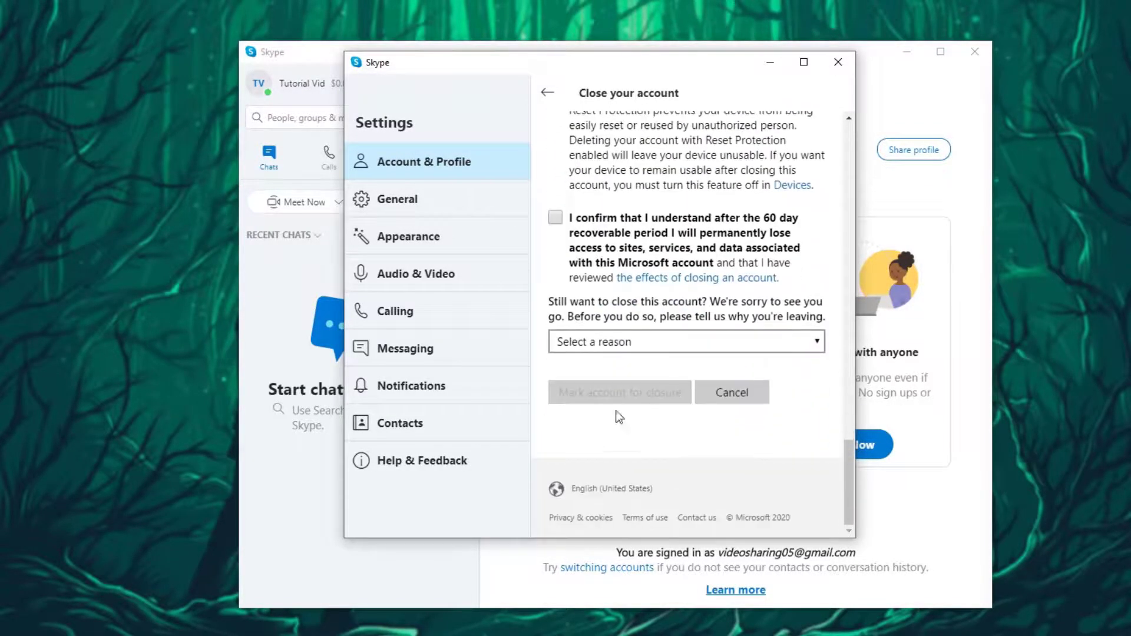
scroll(608, 330, "up", 5)
scroll(648, 370, "down", 2)
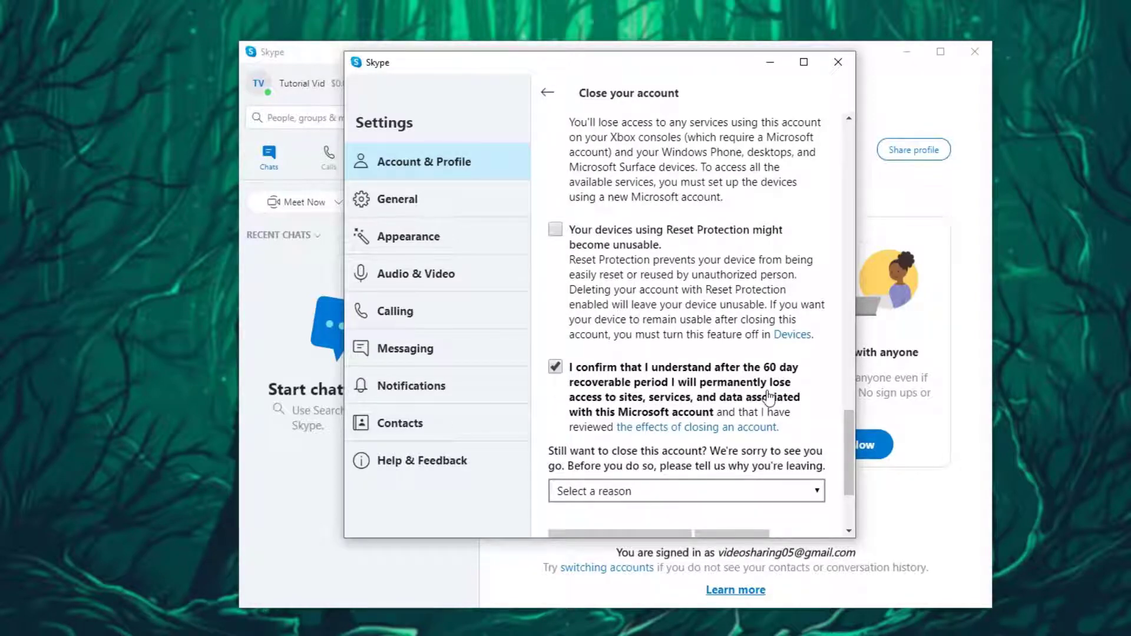
scroll(632, 405, "up", 10)
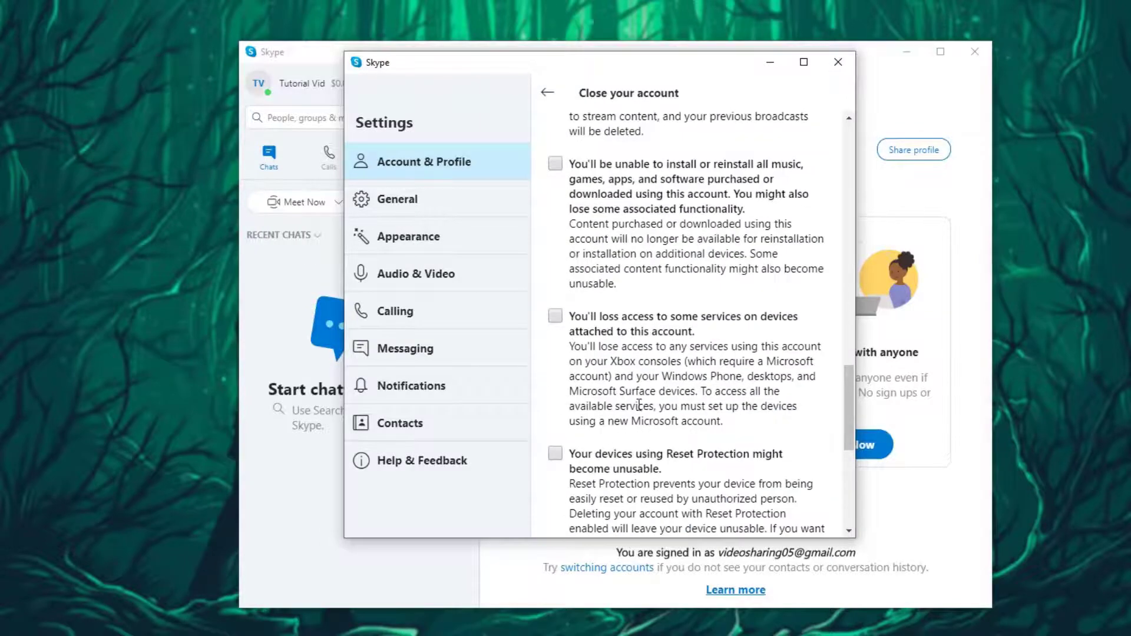
scroll(622, 330, "up", 8)
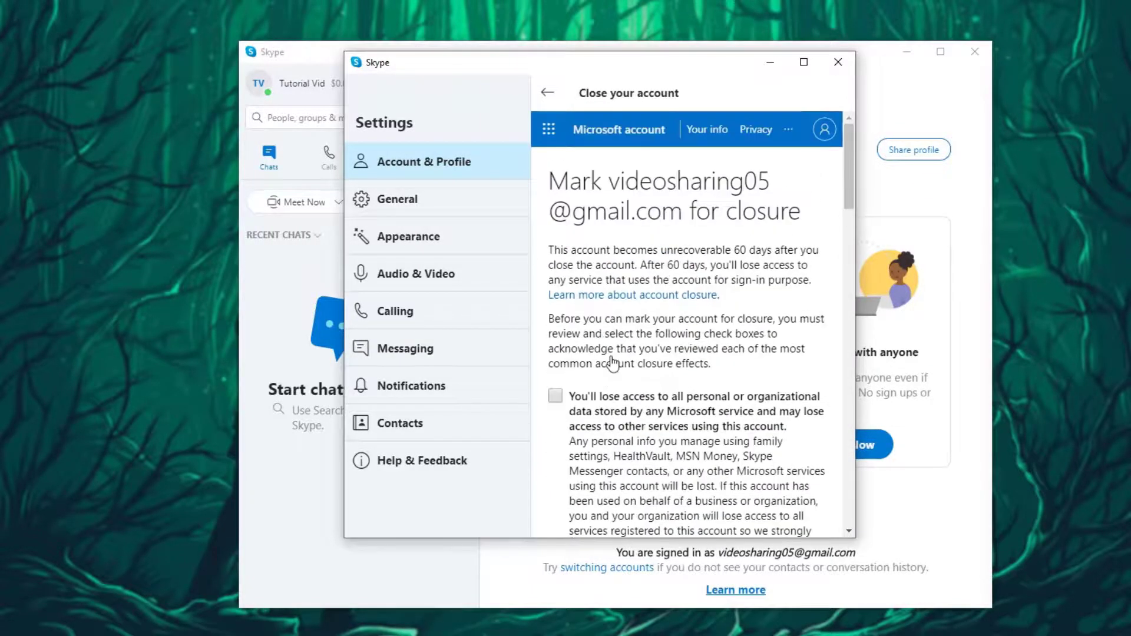
- Acknowledge losing Microsoft-stored data, Skype/Office 365 subscriptions, and Outlook.com/Hotmail/OneDrive
left_click(580, 399)
scroll(651, 396, "down", 4)
scroll(605, 374, "down", 4)
left_click(555, 145)
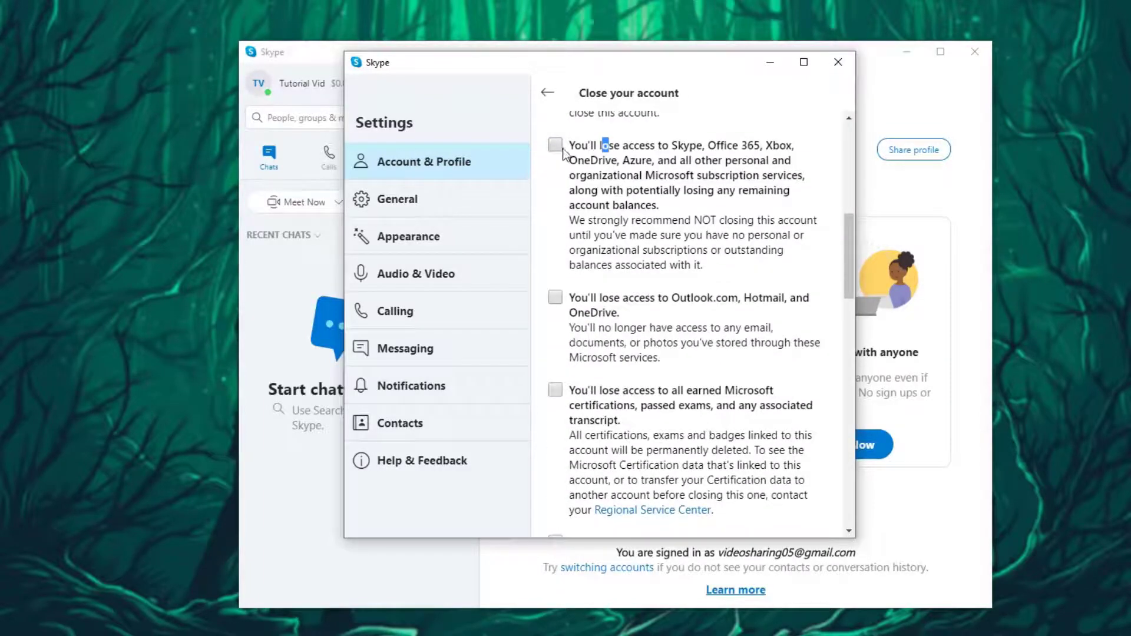
left_click(555, 297)
- Tick the remaining effects, including lost Microsoft certifications and digital games and subscriptions
scroll(607, 313, "down", 2)
scroll(607, 313, "down", 1)
left_click(555, 240)
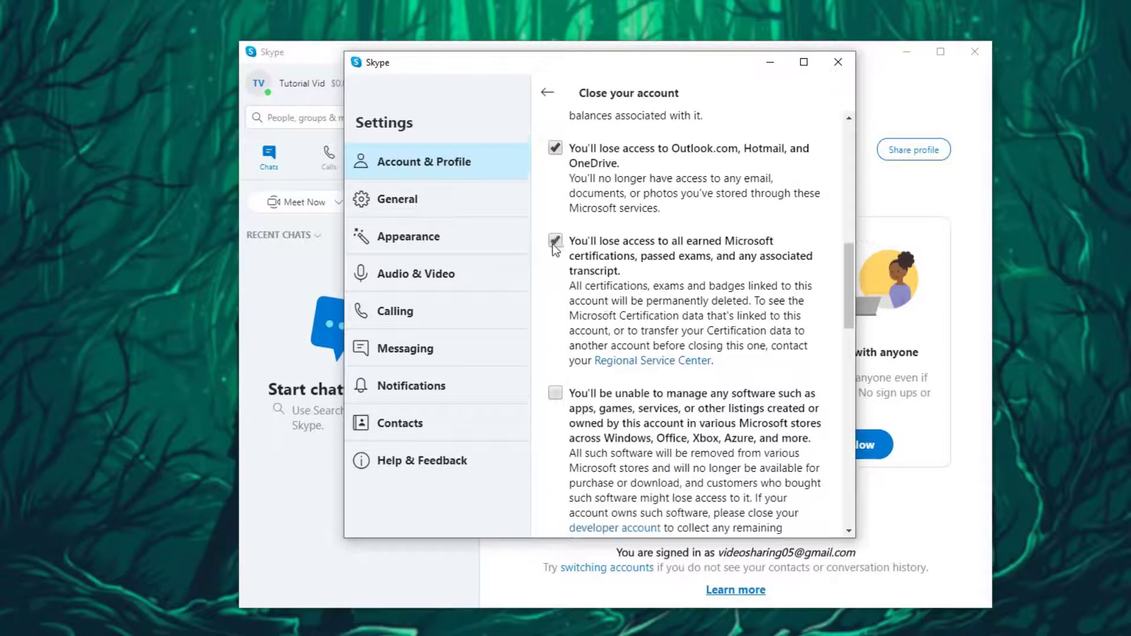
left_click(554, 393)
scroll(555, 394, "down", 4)
left_click(553, 231)
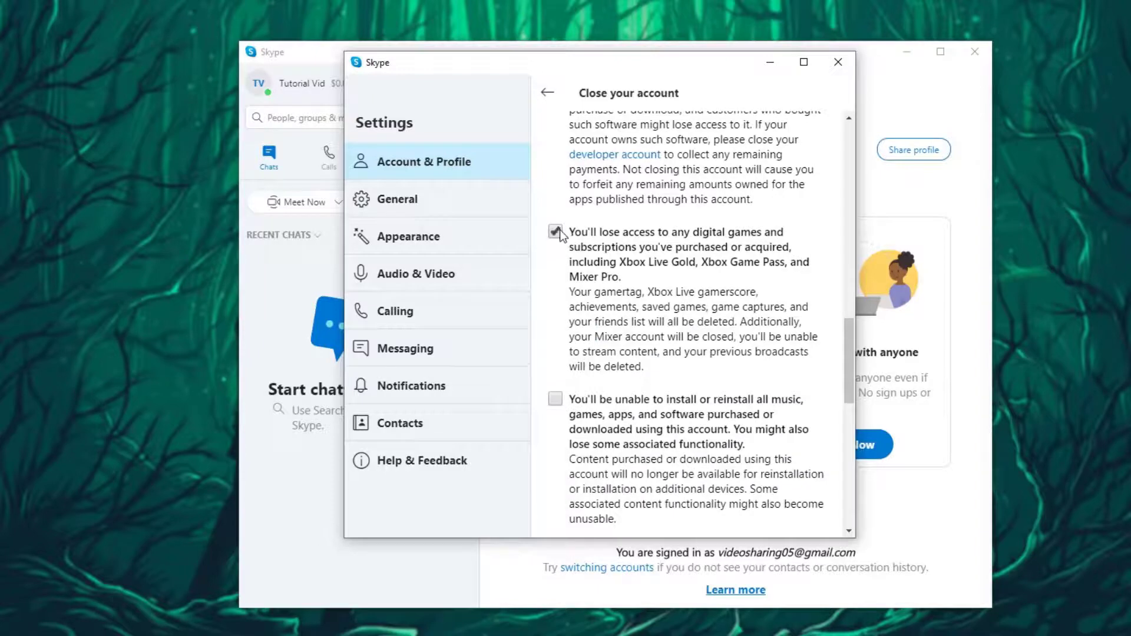
left_click(553, 399)
scroll(684, 331, "down", 5)
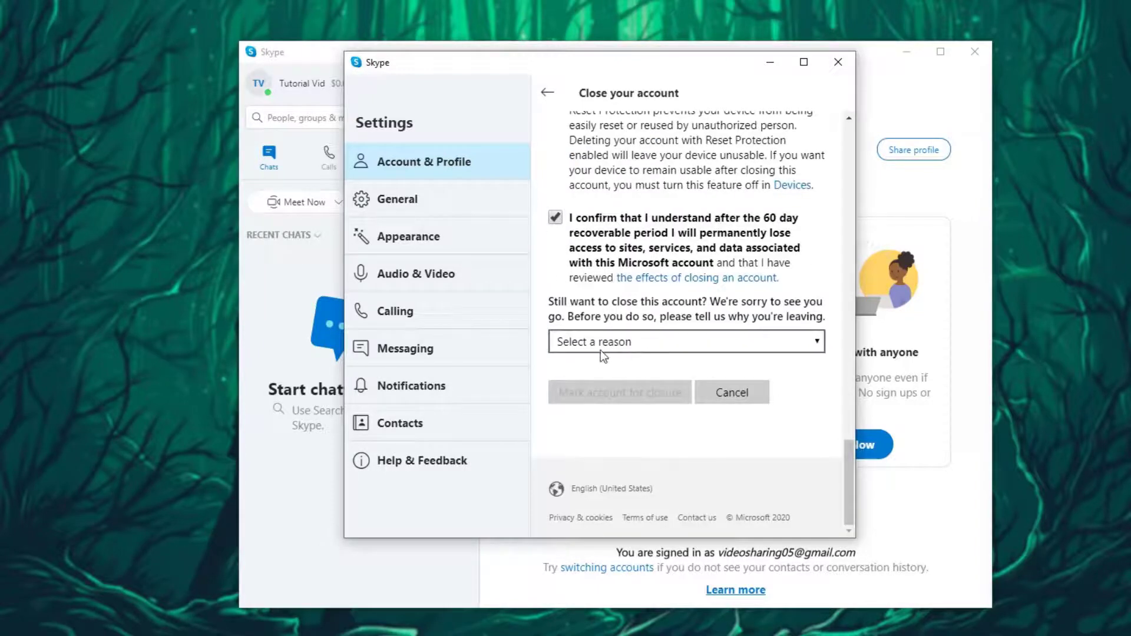
- Choose 'I use a different Microsoft account and don't need this one' and mark the account for closure
left_click(637, 346)
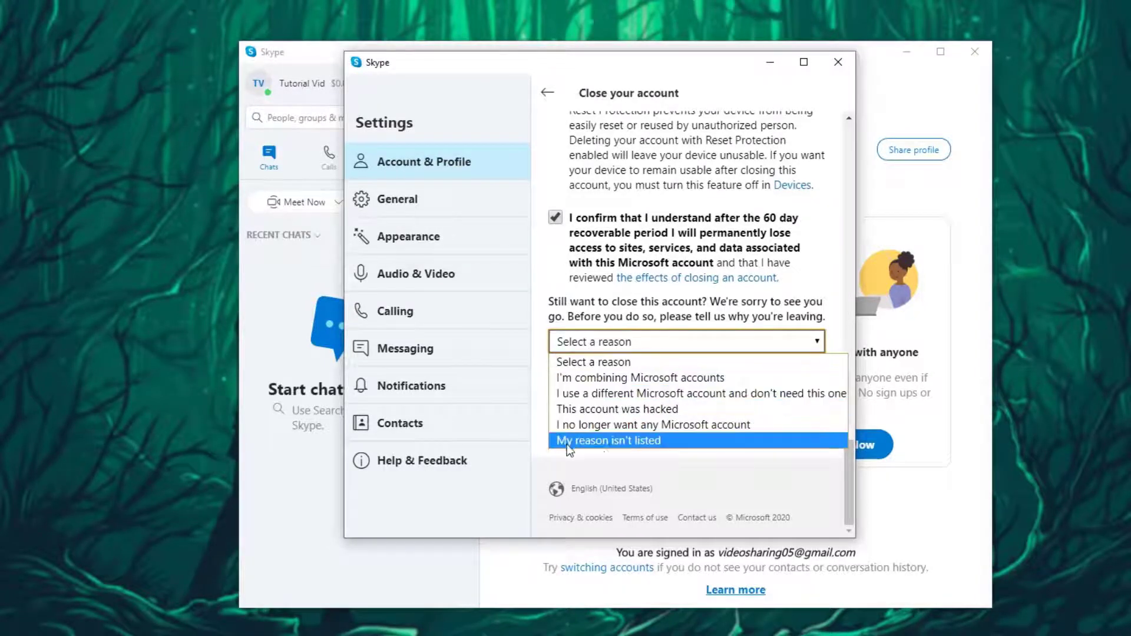
left_click(698, 393)
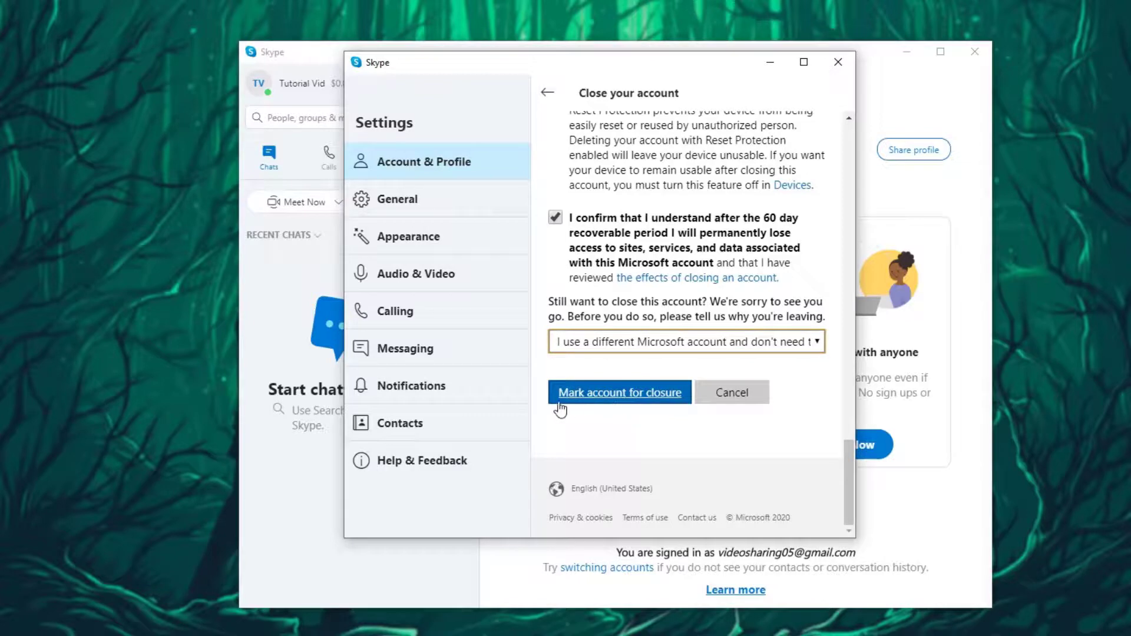
left_click(637, 402)
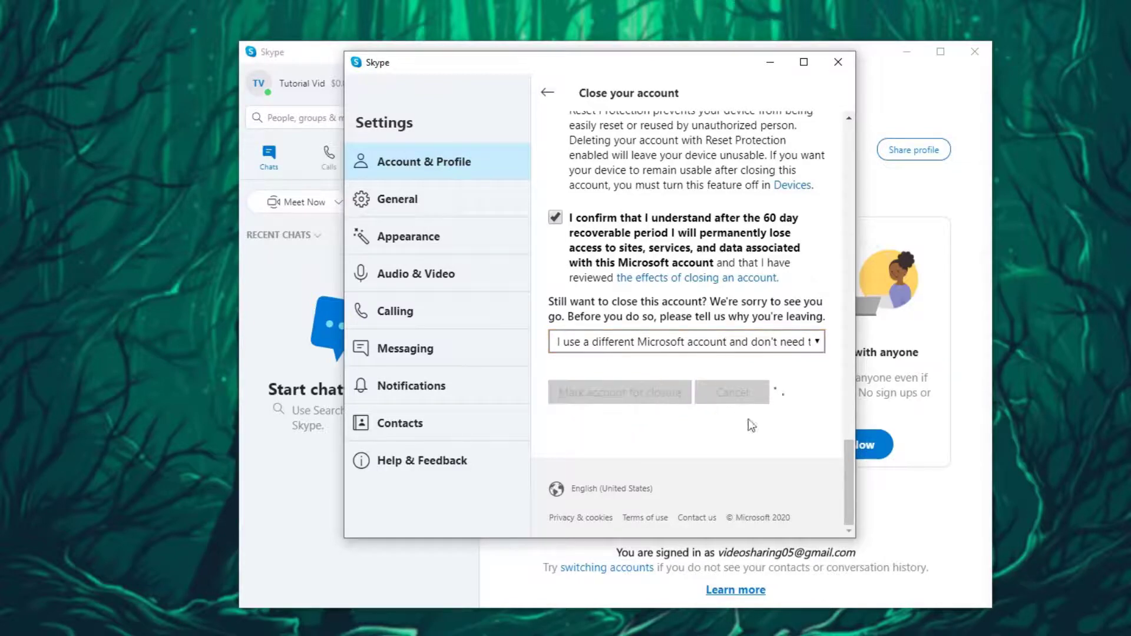